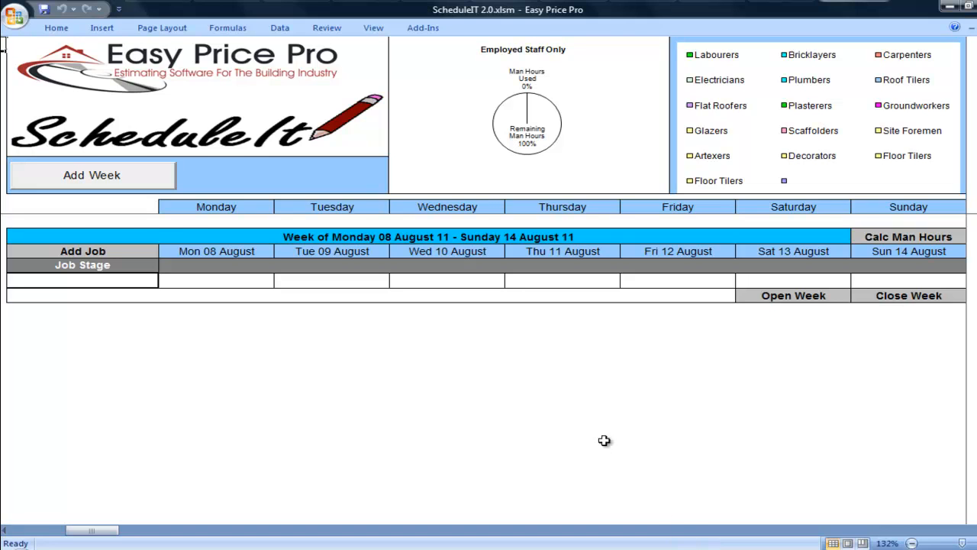
# Show the add-in Menu Commands and Custom Toolbars above the 08–14 August schedule
pyautogui.click(424, 28)
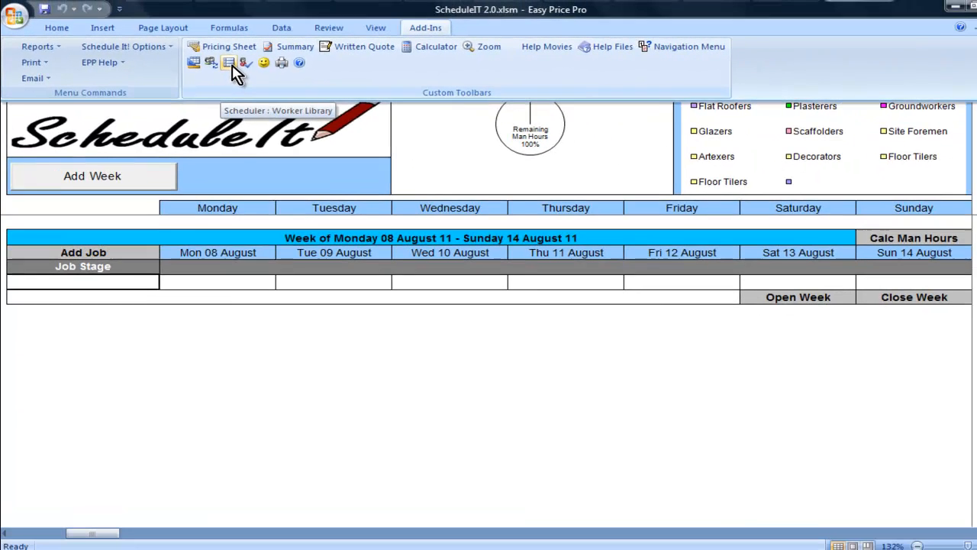
# Open the Worker Library sheet through Add-Ins > Reports > Worker Library
pyautogui.click(231, 64)
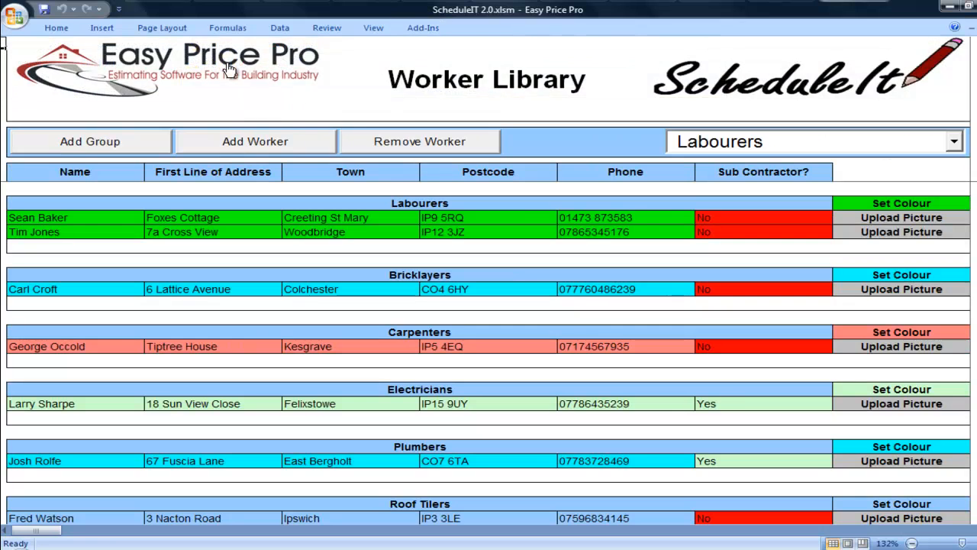
pyautogui.click(426, 29)
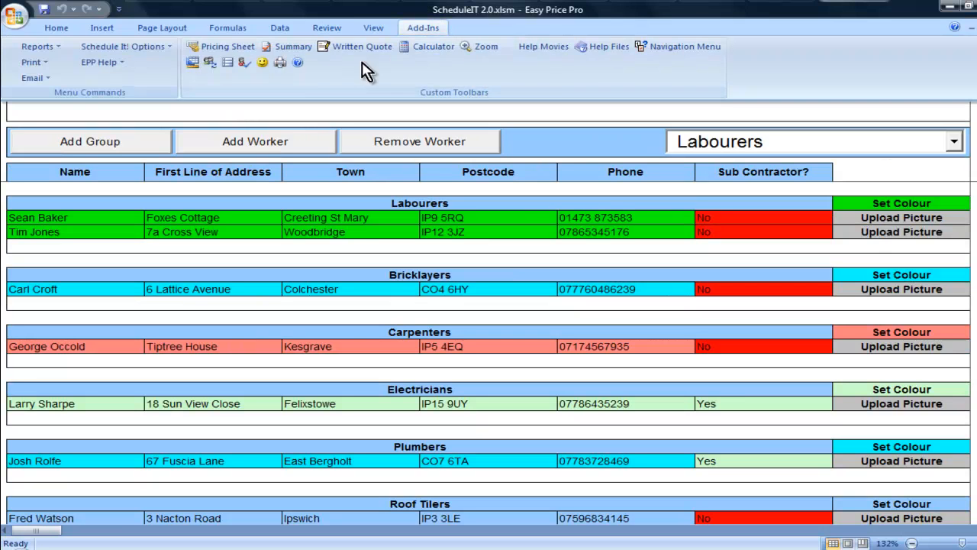
pyautogui.click(46, 47)
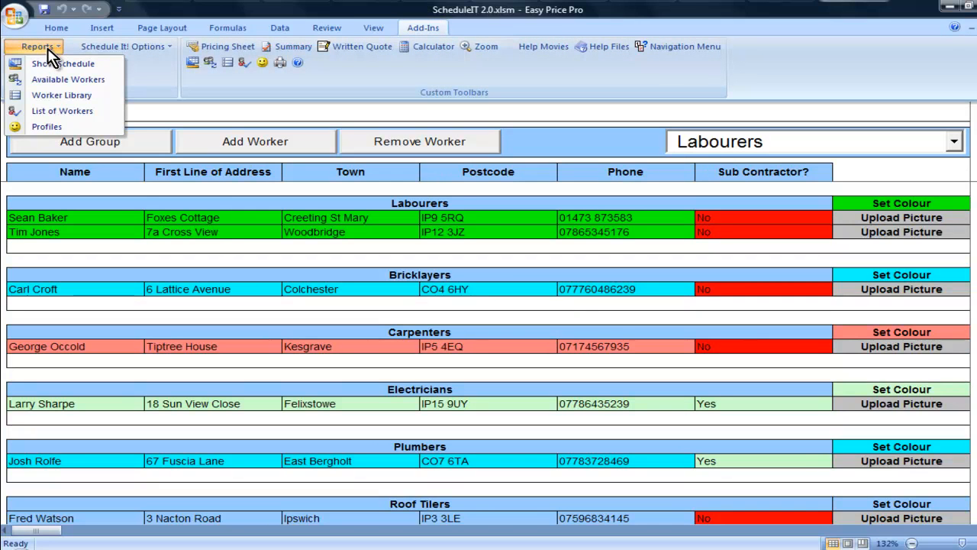
pyautogui.click(89, 101)
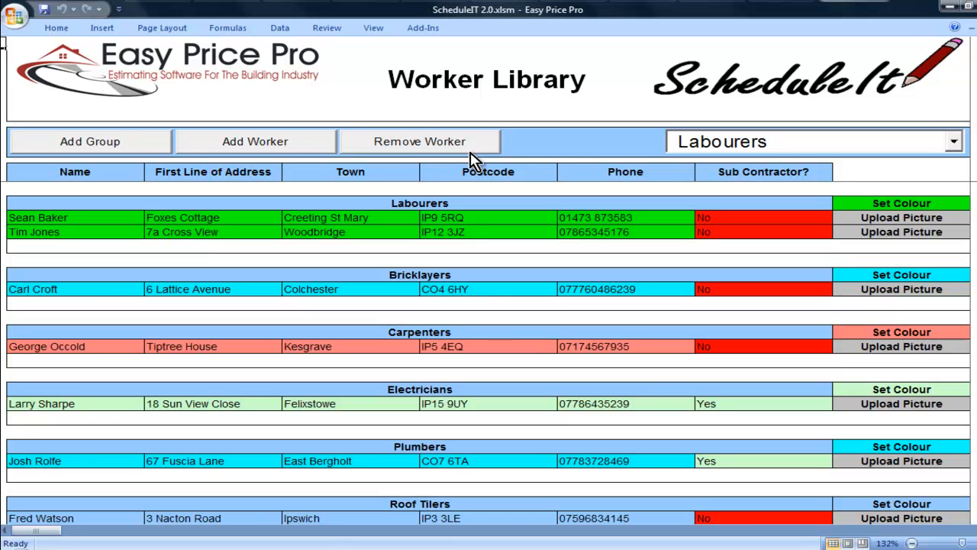
pyautogui.click(954, 144)
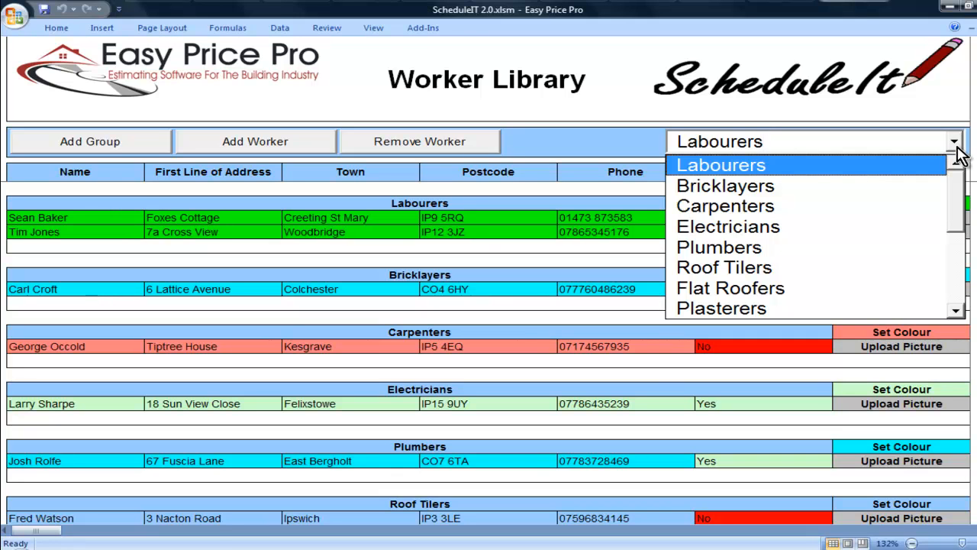
pyautogui.click(955, 145)
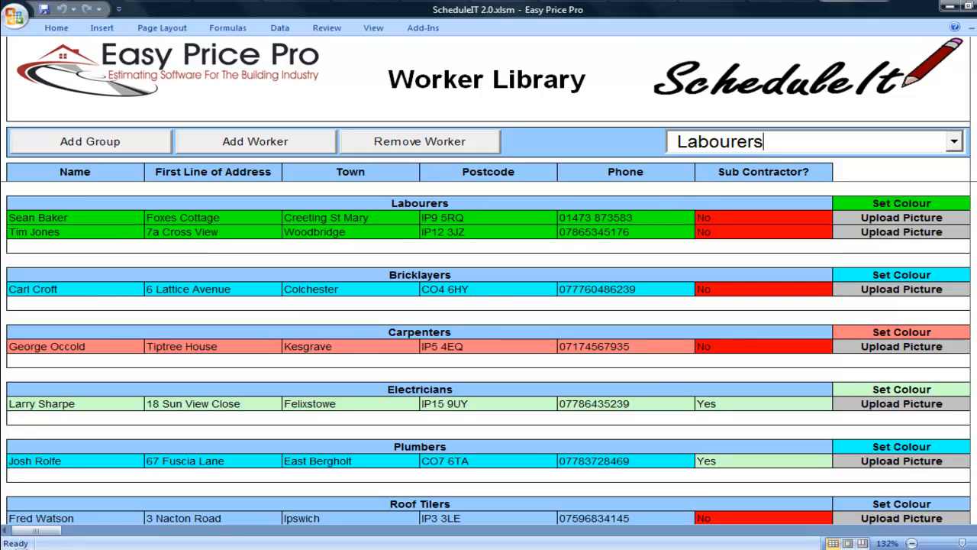
pyautogui.moveTo(976, 154)
pyautogui.mouseDown()
pyautogui.moveTo(975, 174)
pyautogui.moveTo(975, 158)
pyautogui.mouseUp()
# Add a worker group named 'Floor Tilers' and check it in the group dropdown
pyautogui.click(133, 147)
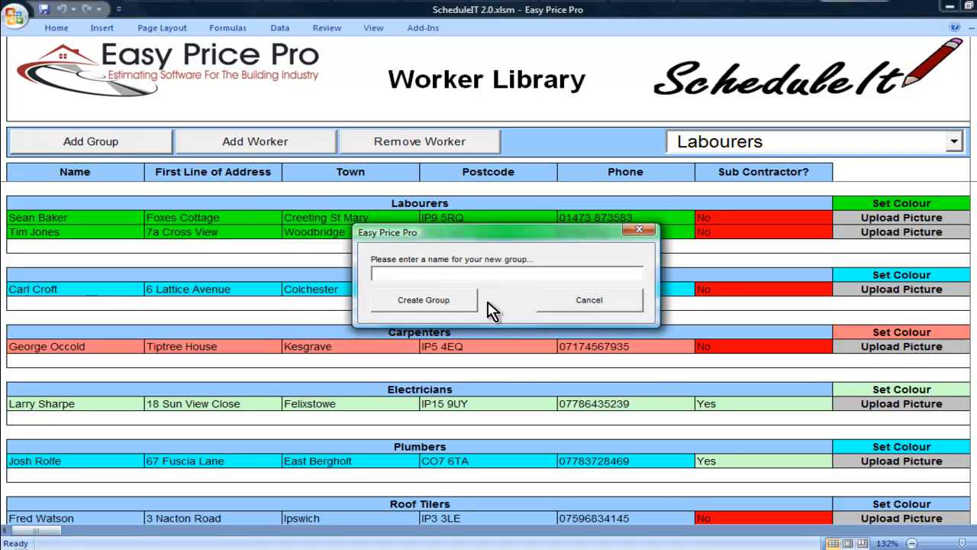
pyautogui.write('Floor Tilers')
pyautogui.click(468, 310)
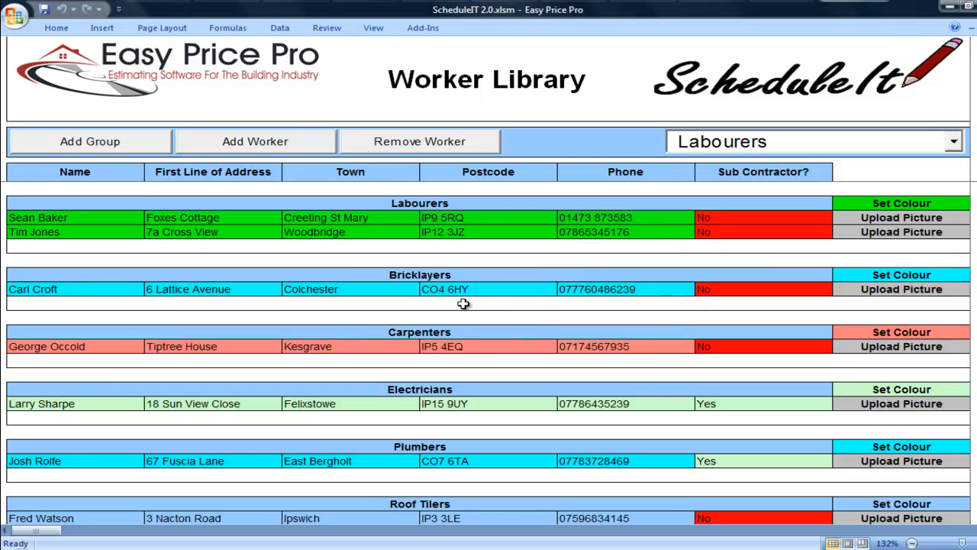
pyautogui.click(954, 142)
pyautogui.moveTo(958, 191); pyautogui.dragTo(959, 153)
pyautogui.click(958, 146)
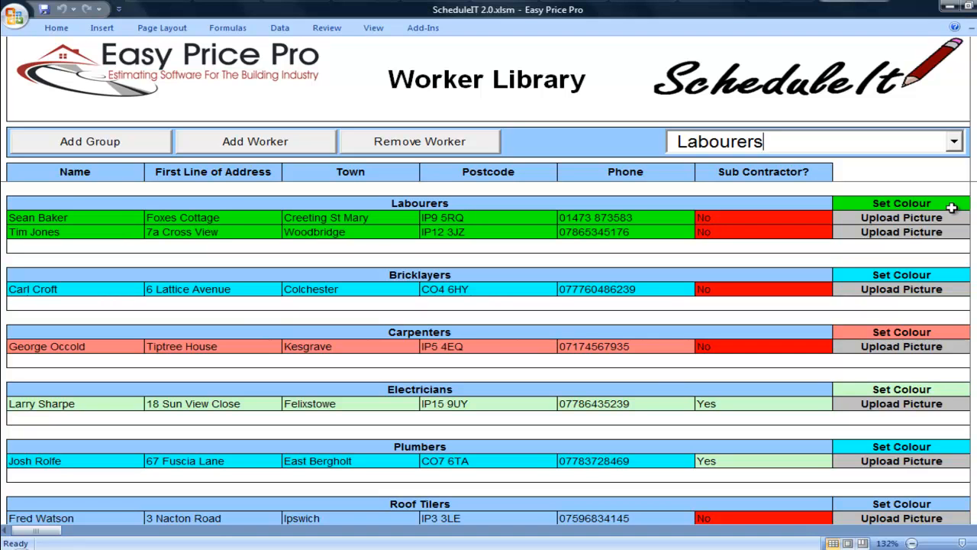
# Give the Labourers group a custom dark green (RGB 32/106/21) saved to Custom Colors
pyautogui.click(885, 203)
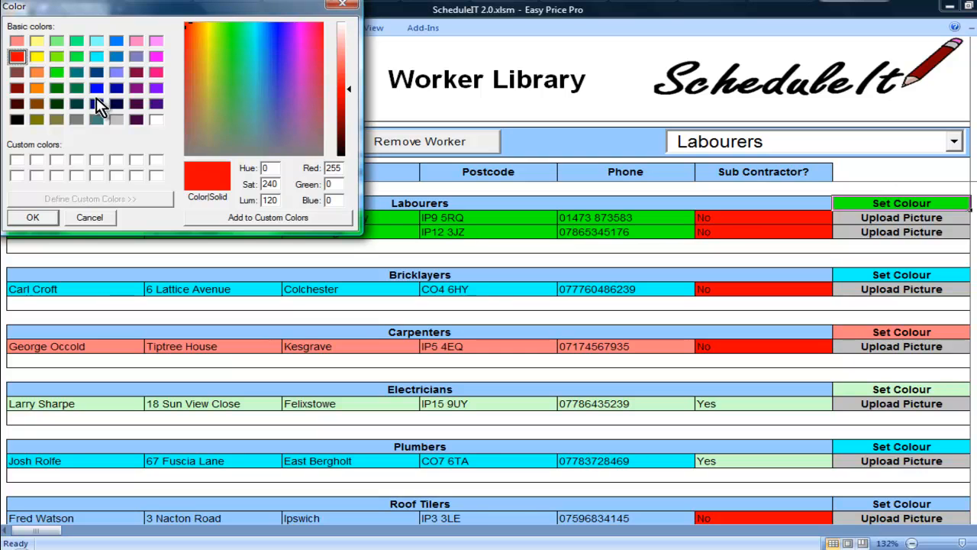
pyautogui.click(77, 72)
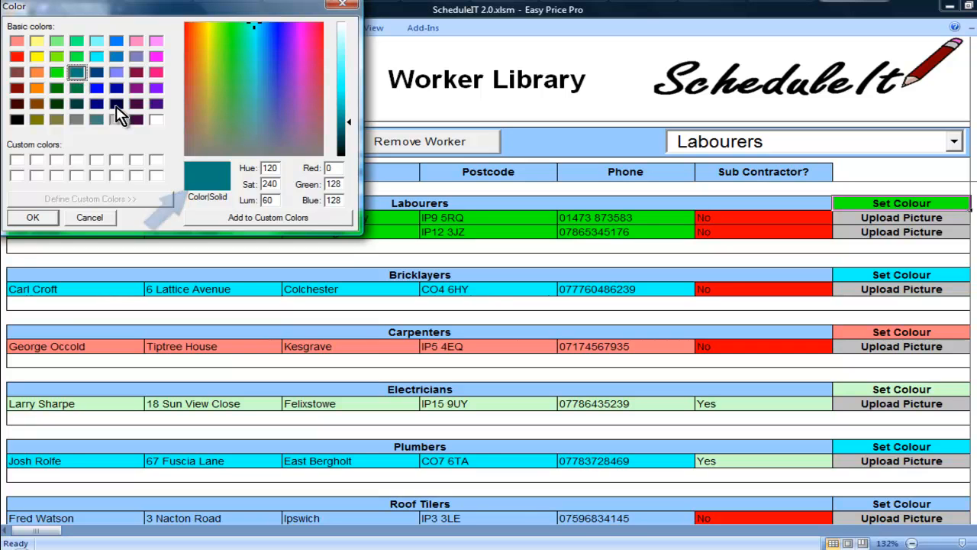
pyautogui.click(249, 73)
pyautogui.click(229, 67)
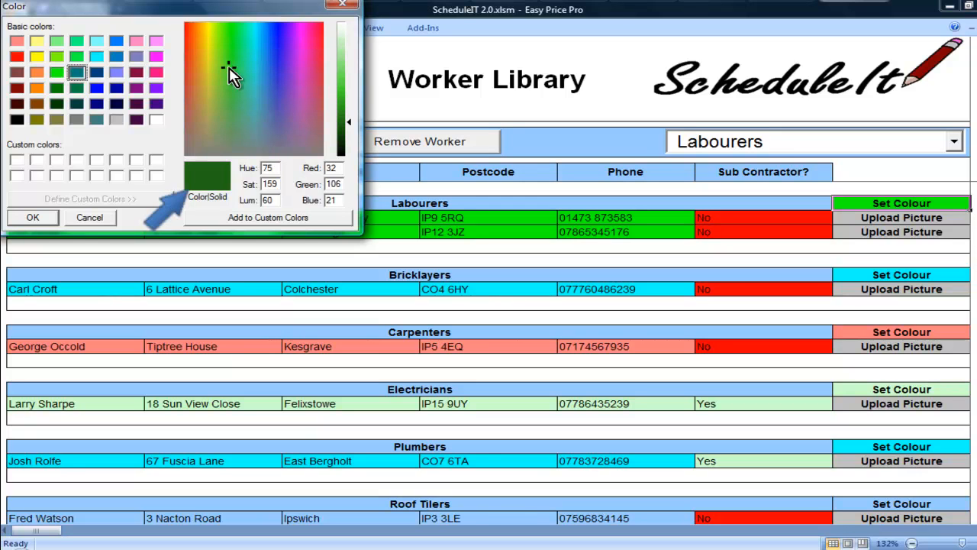
pyautogui.click(257, 219)
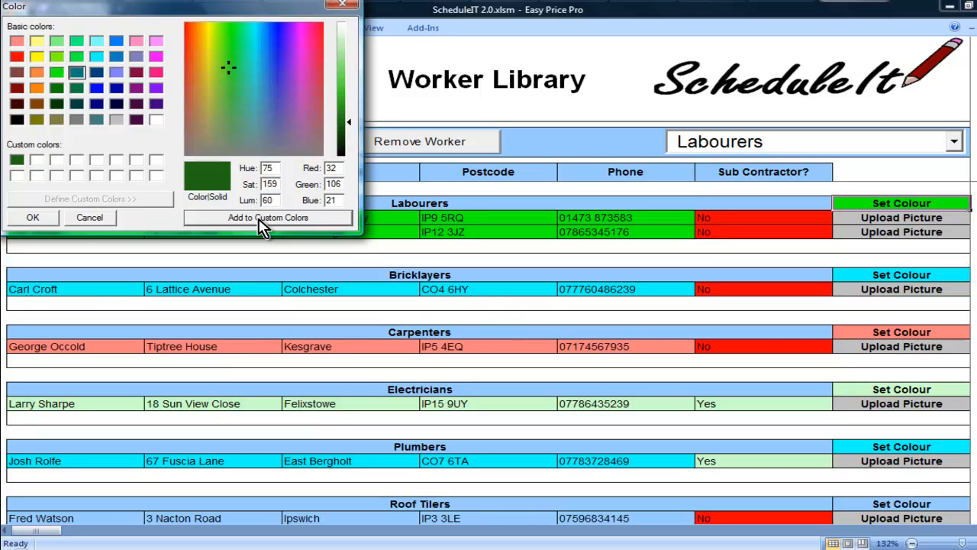
pyautogui.click(17, 161)
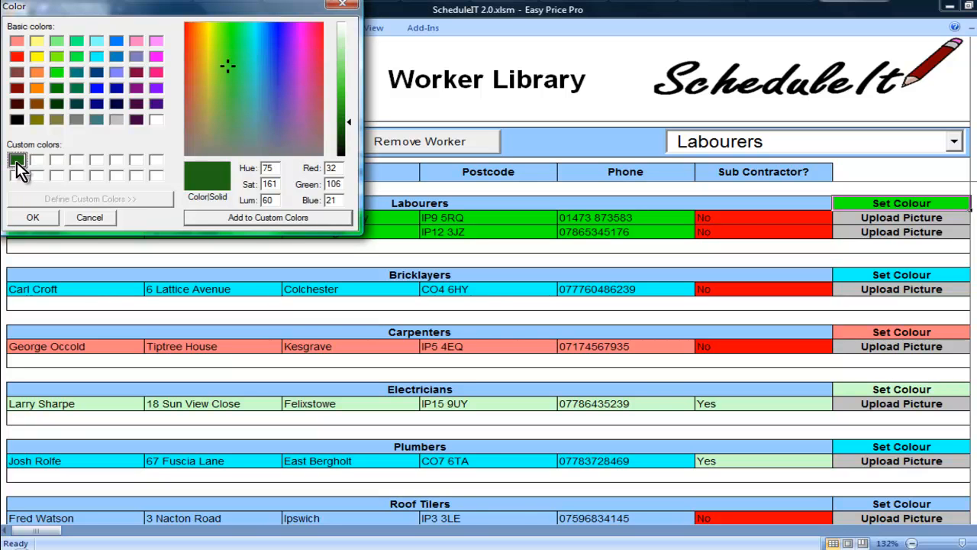
pyautogui.click(34, 219)
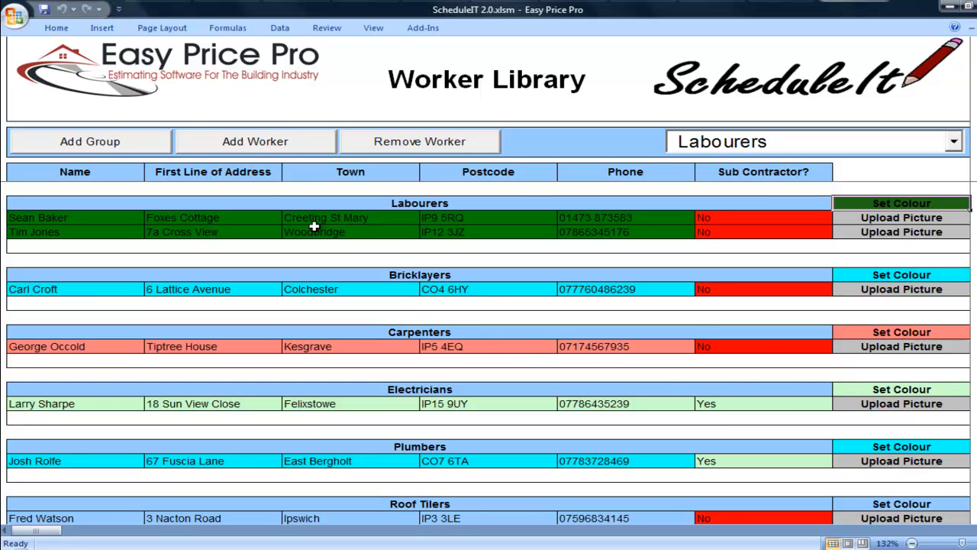
# Add a worker to Labourers with the worker's name, street address, town, postcode and phone number
pyautogui.click(263, 146)
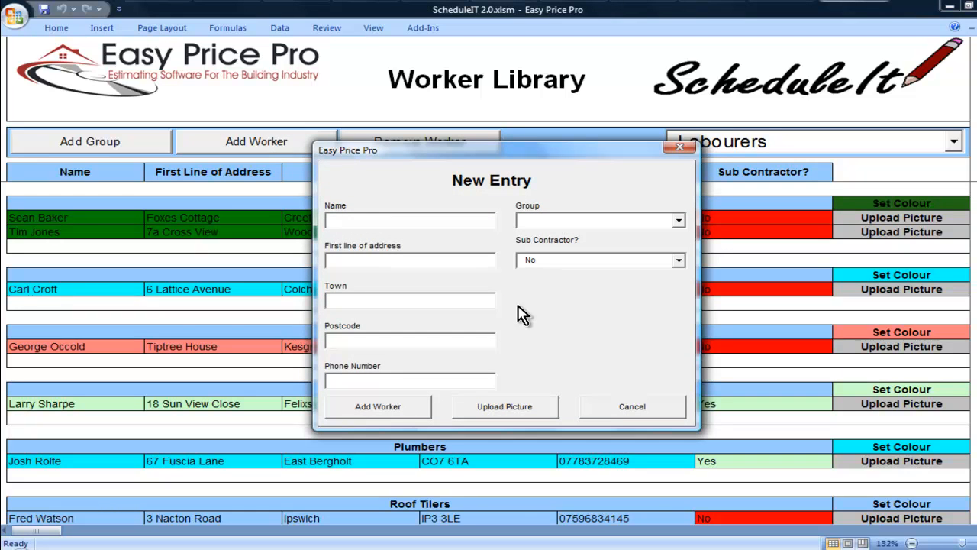
pyautogui.press('Tab')
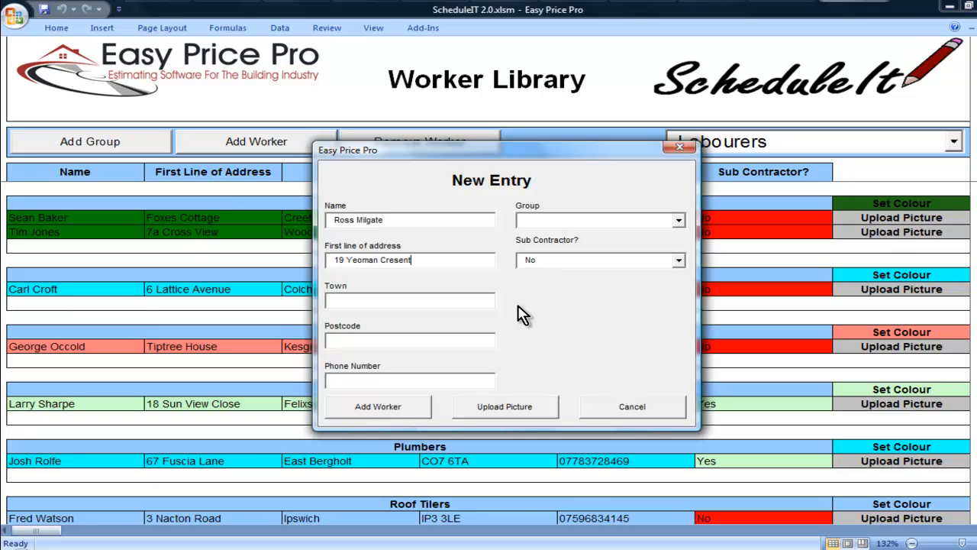
pyautogui.press('Tab')
pyautogui.write('Hadleigh')
pyautogui.press('Tab')
pyautogui.write('IP7 5HG')
pyautogui.press('Tab')
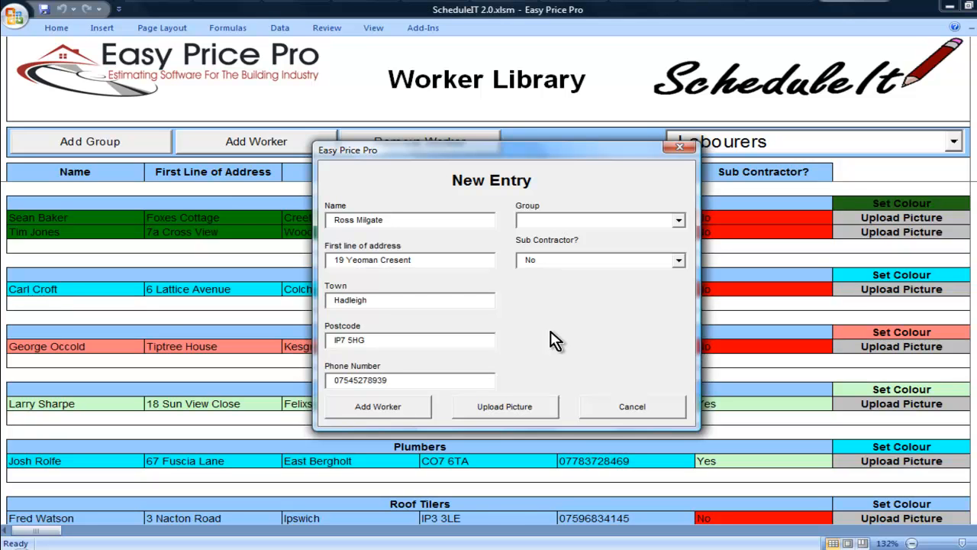
pyautogui.click(679, 223)
pyautogui.moveTo(682, 287); pyautogui.dragTo(680, 251)
pyautogui.click(665, 236)
pyautogui.click(503, 412)
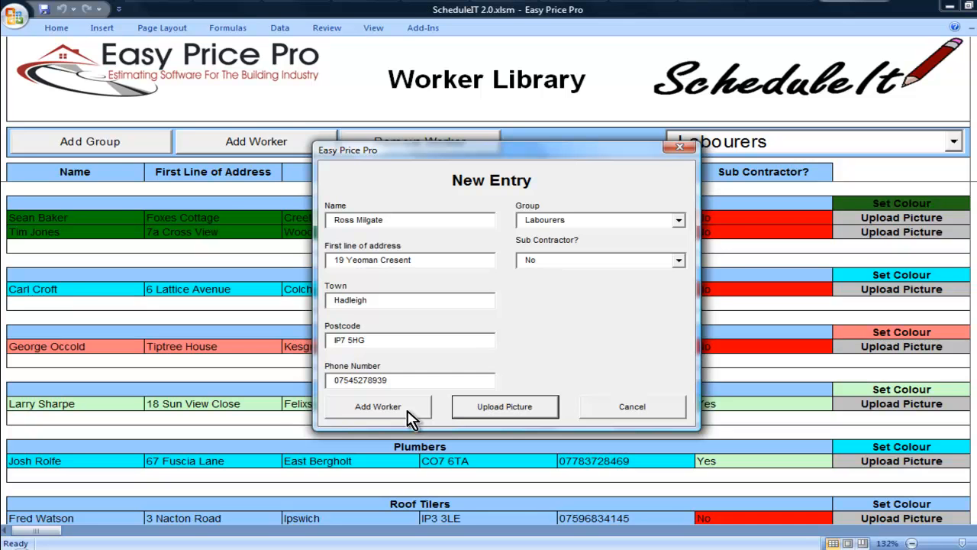
pyautogui.click(407, 410)
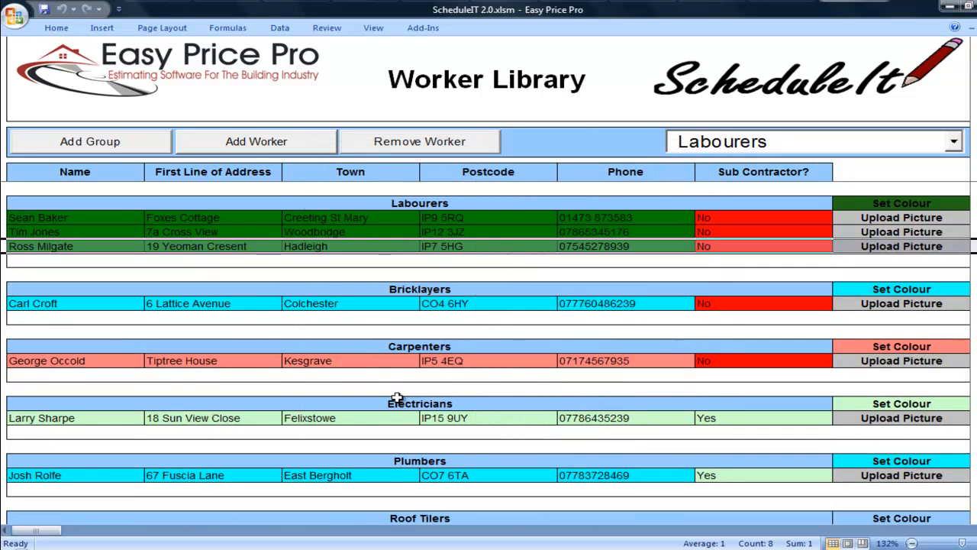
# Add a second worker to Carpenters with name, address, town, postcode and phone number
pyautogui.click(267, 147)
pyautogui.press('Tab')
pyautogui.press('Tab')
pyautogui.write('Stratford St Mary')
pyautogui.press('Tab')
pyautogui.write('CO7 6LS')
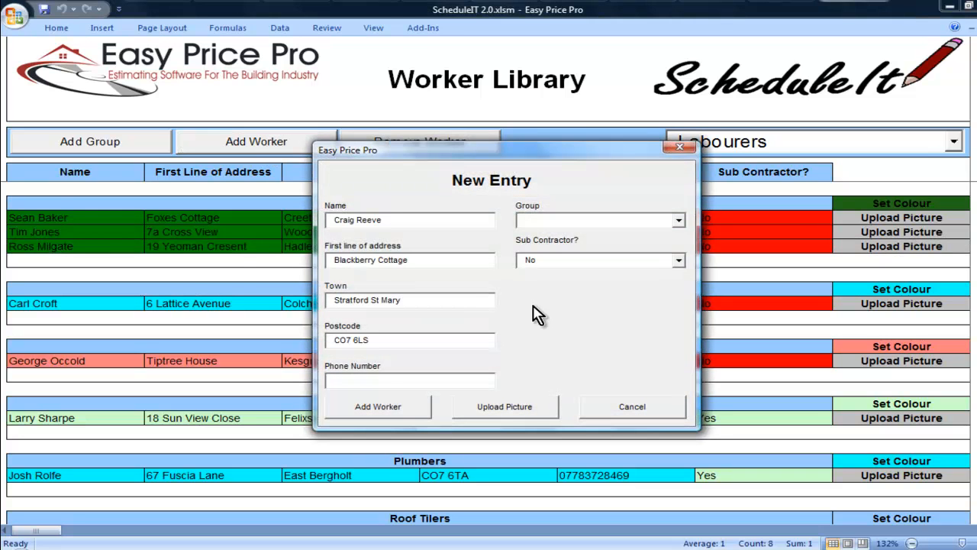
pyautogui.press('Tab')
pyautogui.click(678, 220)
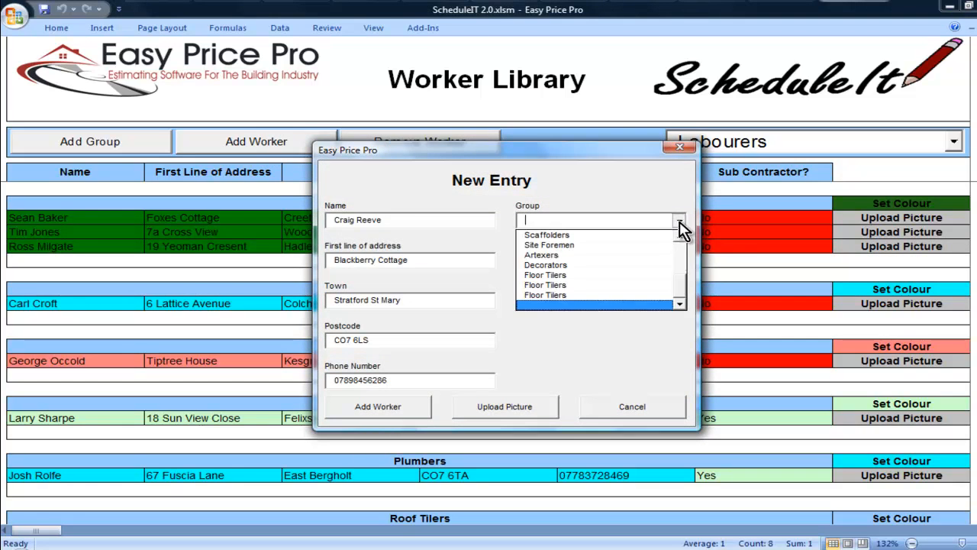
pyautogui.click(683, 284)
pyautogui.moveTo(683, 284); pyautogui.dragTo(684, 252)
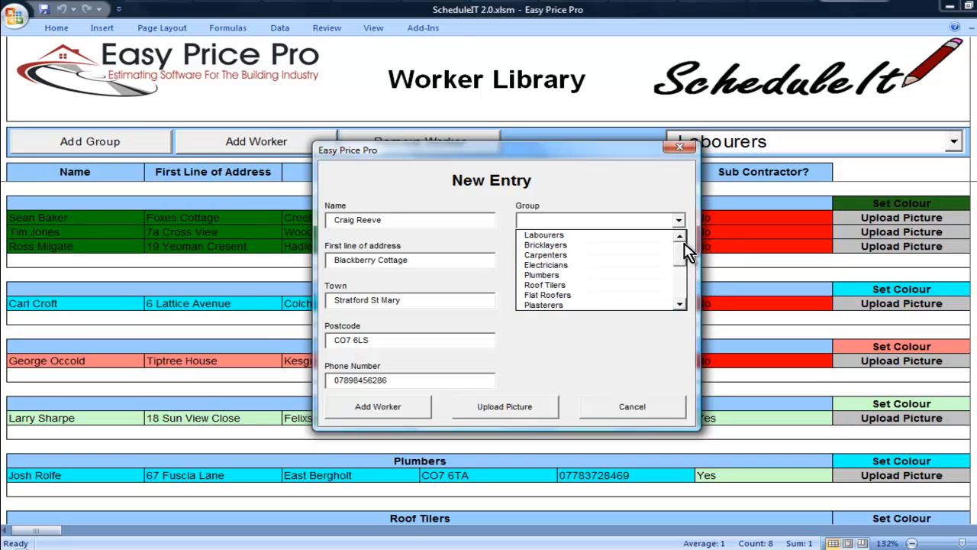
pyautogui.click(666, 255)
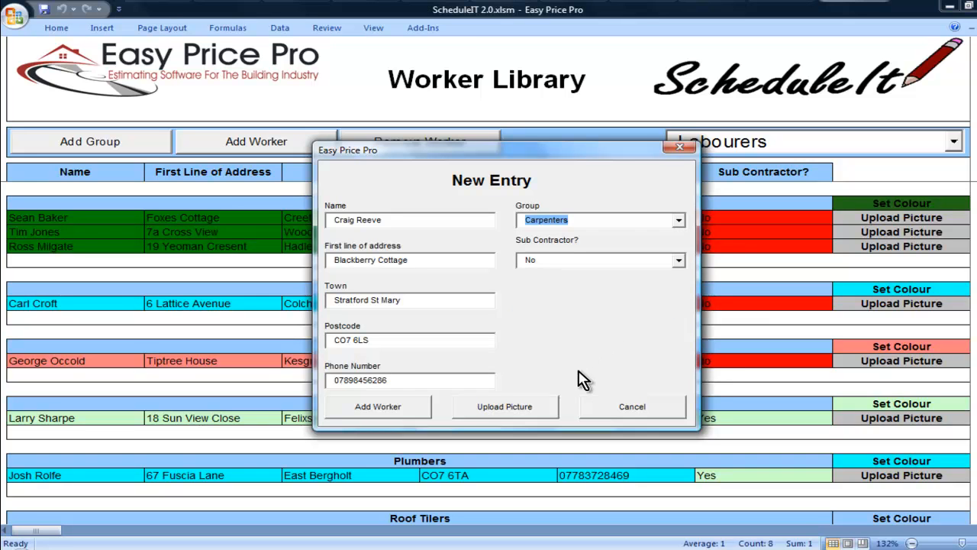
pyautogui.click(418, 410)
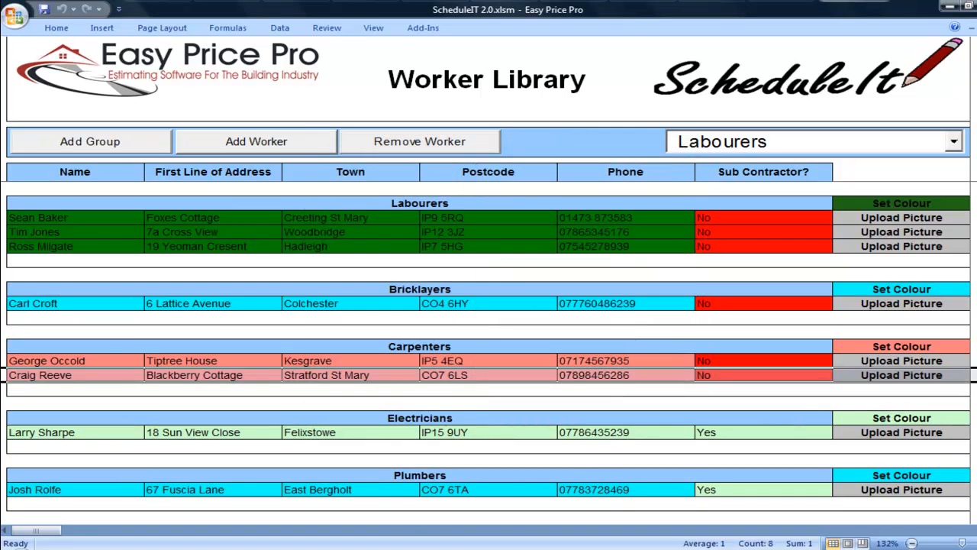
pyautogui.click(451, 151)
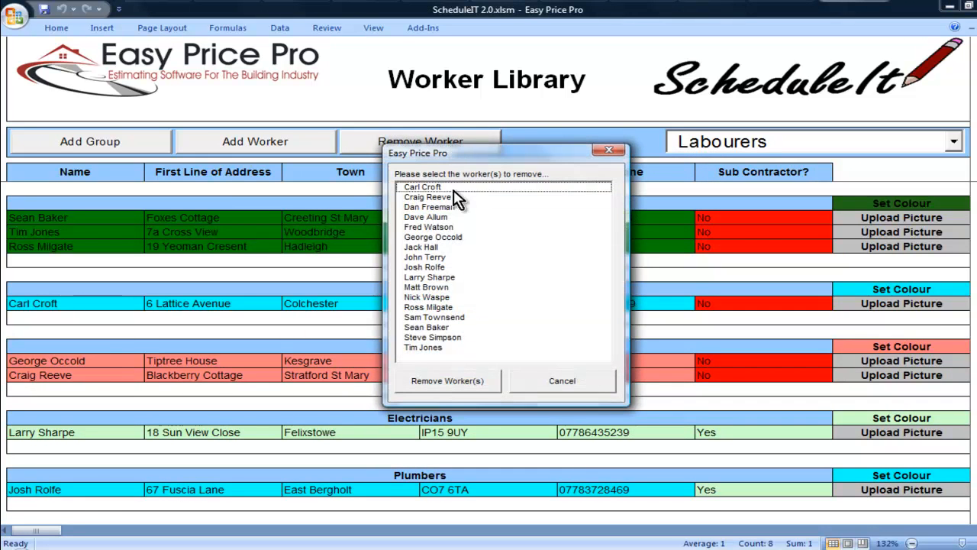
pyautogui.click(452, 218)
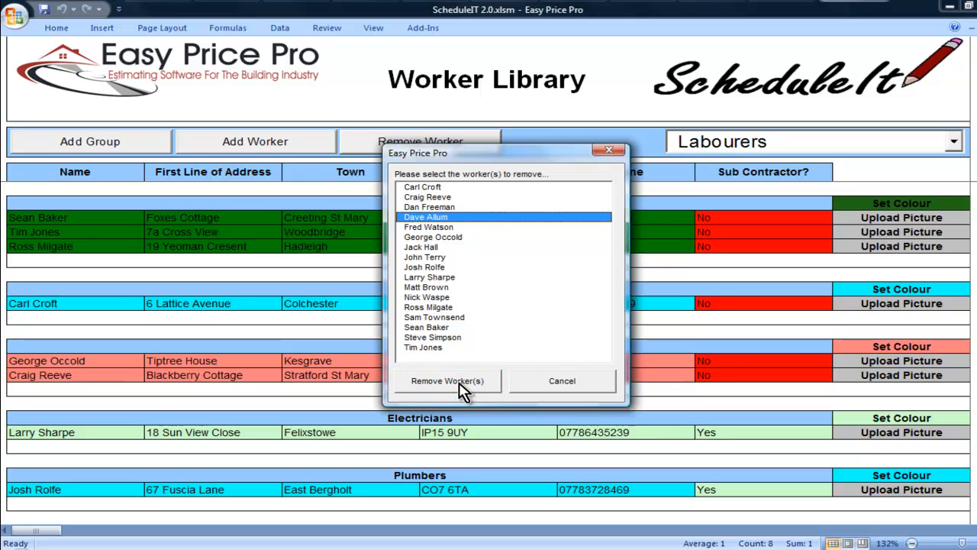
pyautogui.click(527, 386)
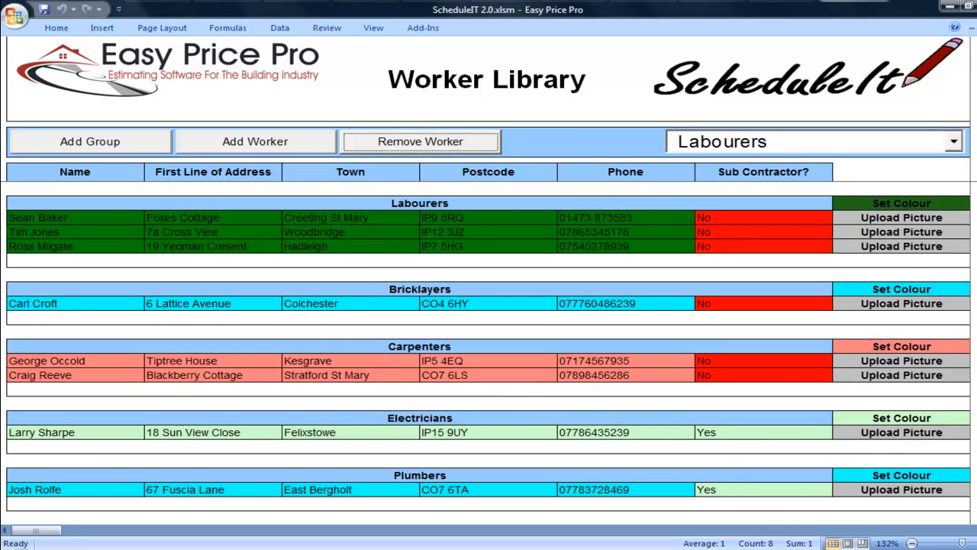